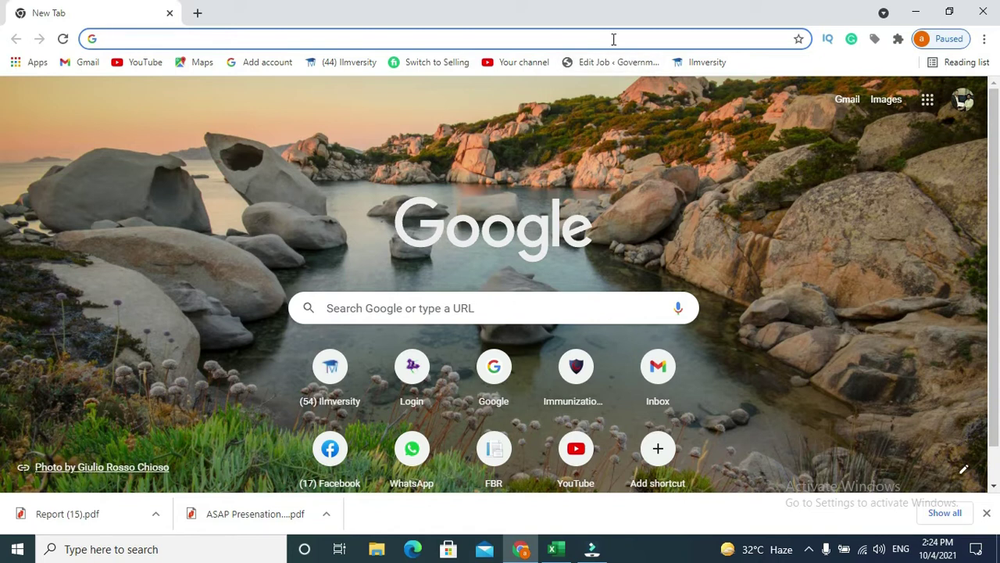
# Step: Go to the National Bank of Pakistan's Advance Salary page at nbp.com.pk/advancesalary/index.aspx and open its Online Application Form
pyautogui.write('nbp.com.pk')
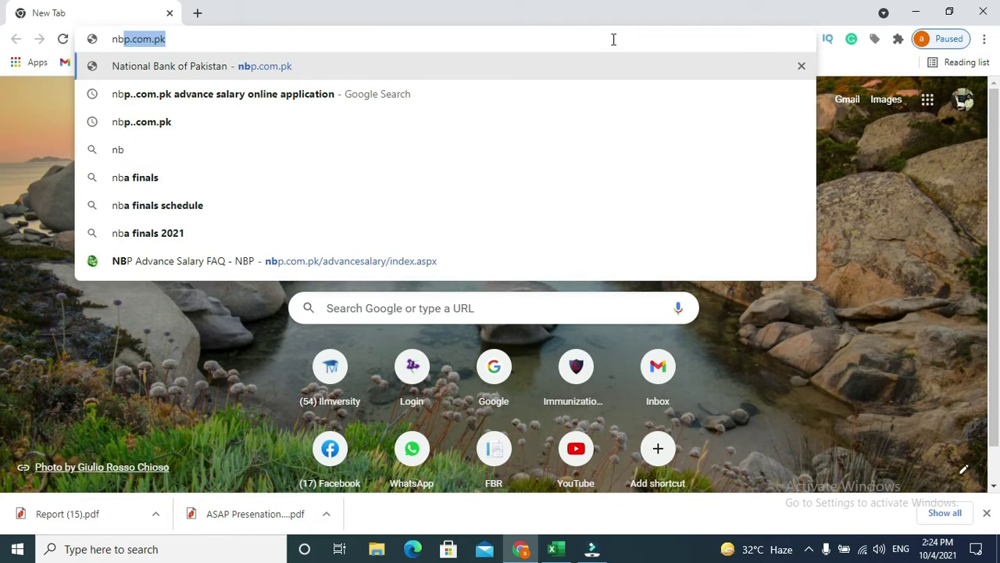
pyautogui.press('Down')
pyautogui.press('Down')
pyautogui.press('Down')
pyautogui.press('Down')
pyautogui.press('Down')
pyautogui.press('Down')
pyautogui.press('Down')
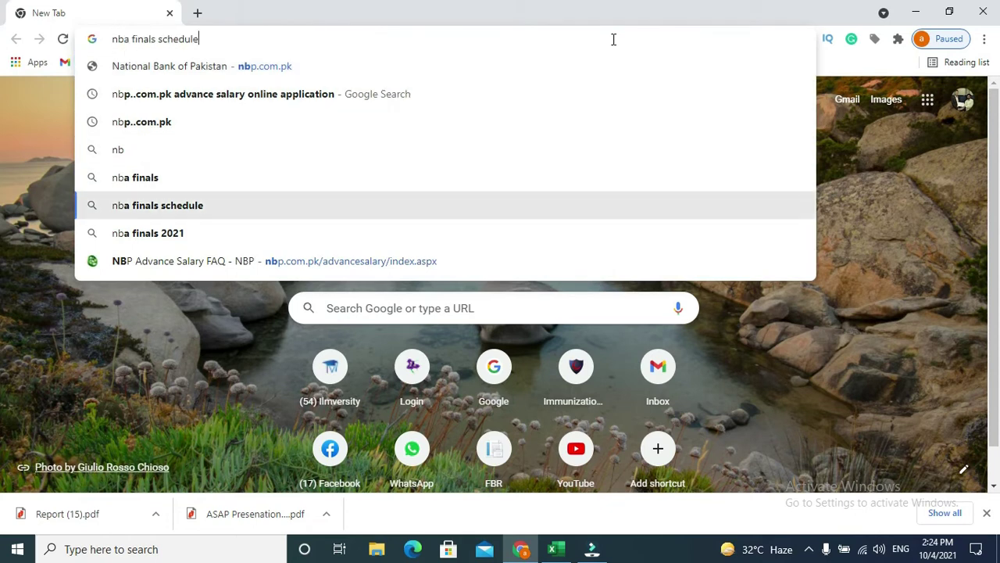
pyautogui.press('Return')
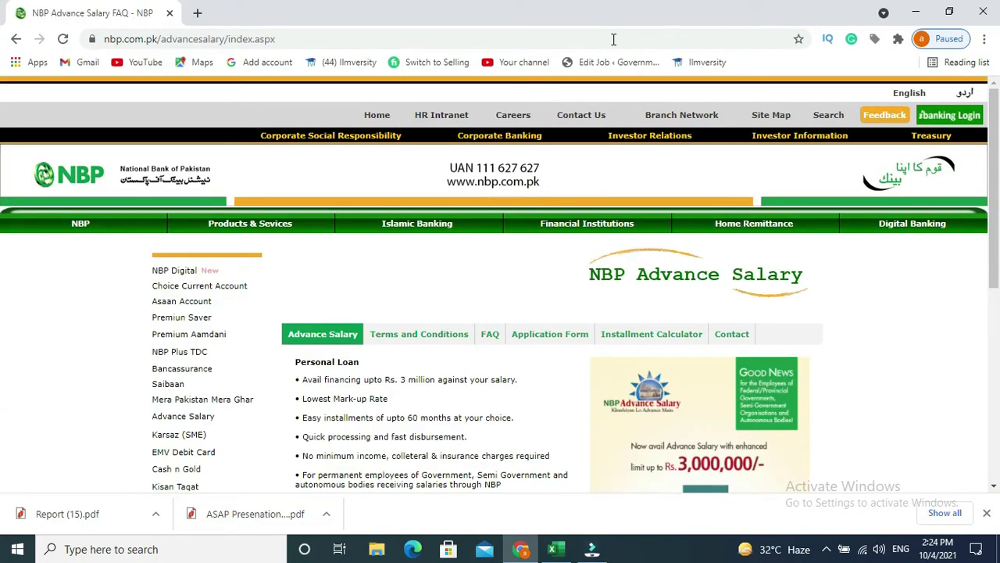
pyautogui.scroll(-2, 998, 221)
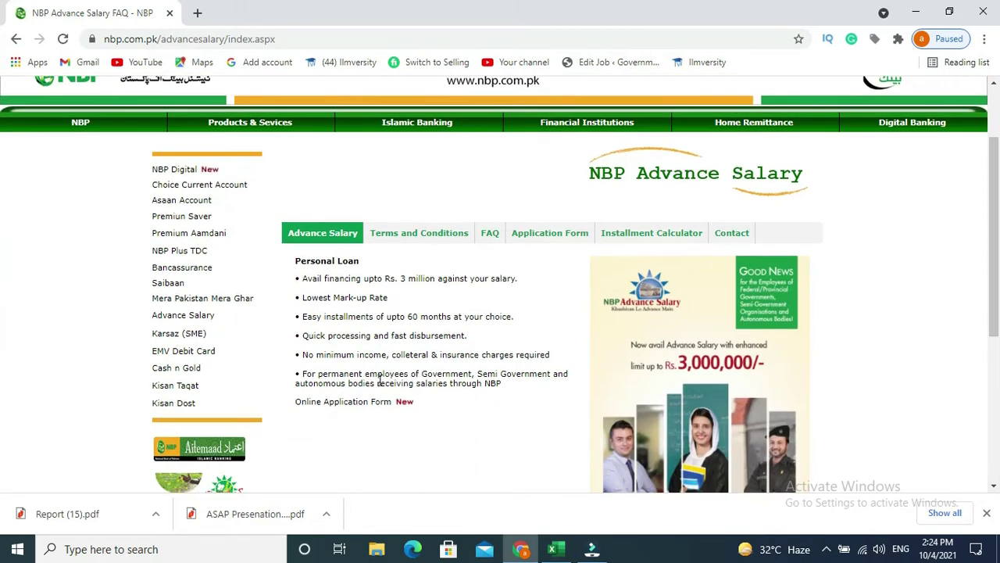
pyautogui.click(338, 402)
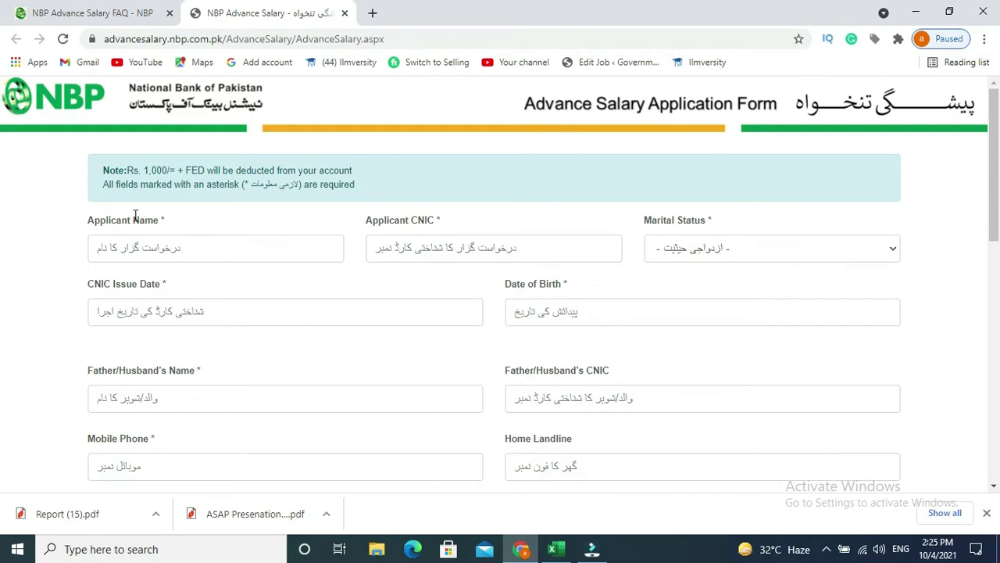
# Step: Examine the applicant name, CNIC, marital status, CNIC issue date, date of birth and father/husband fields of the application form
pyautogui.click(166, 248)
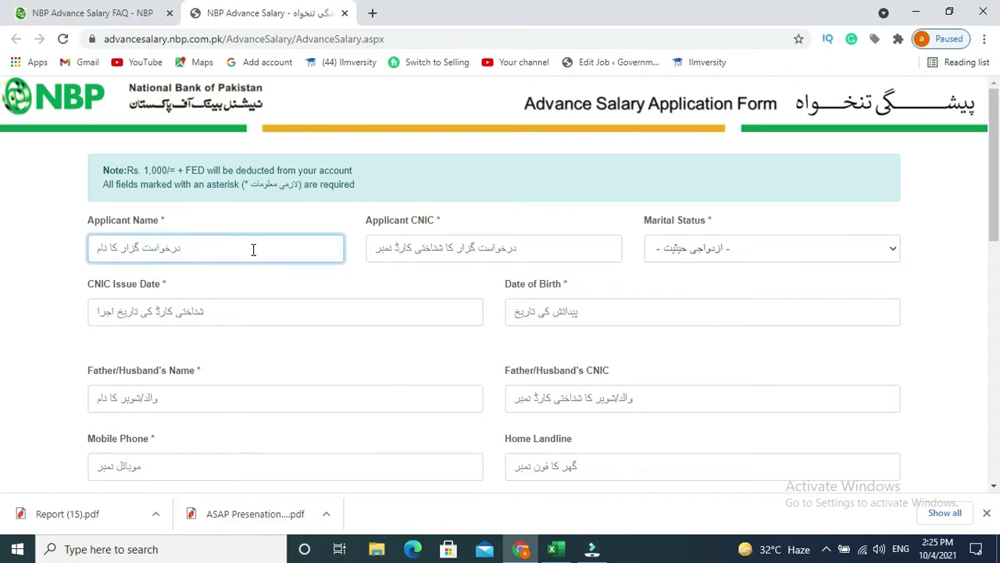
pyautogui.click(411, 250)
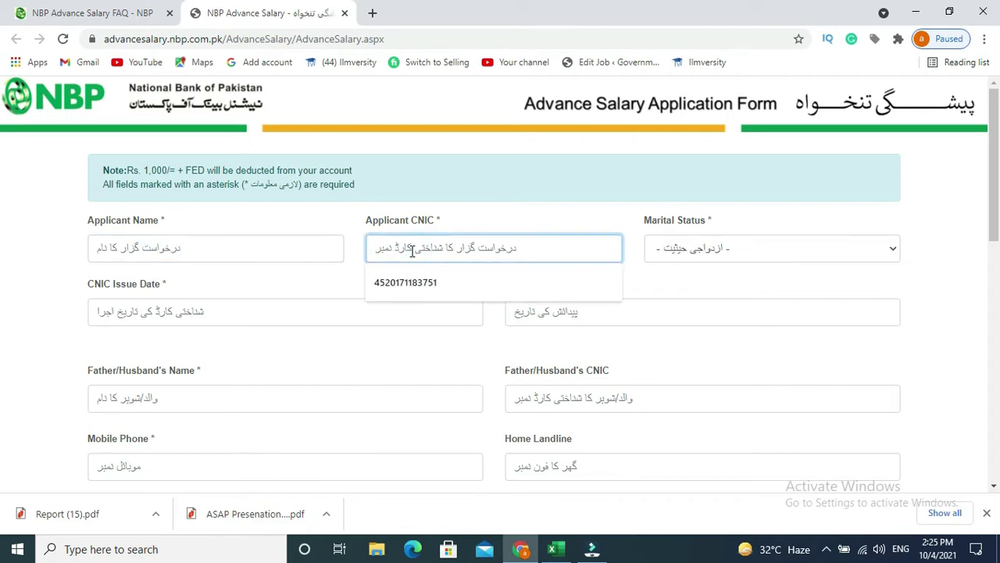
pyautogui.click(683, 246)
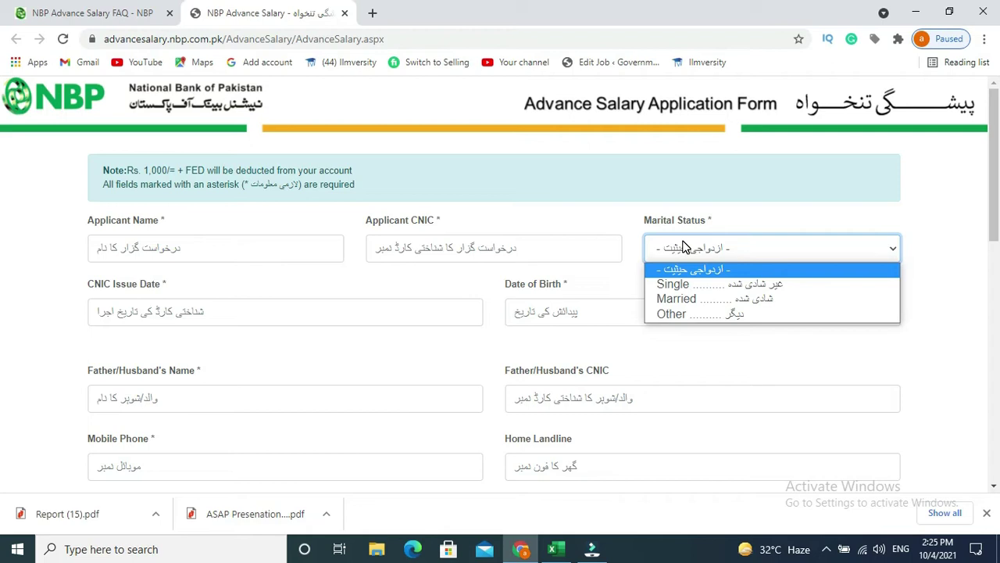
pyautogui.click(210, 320)
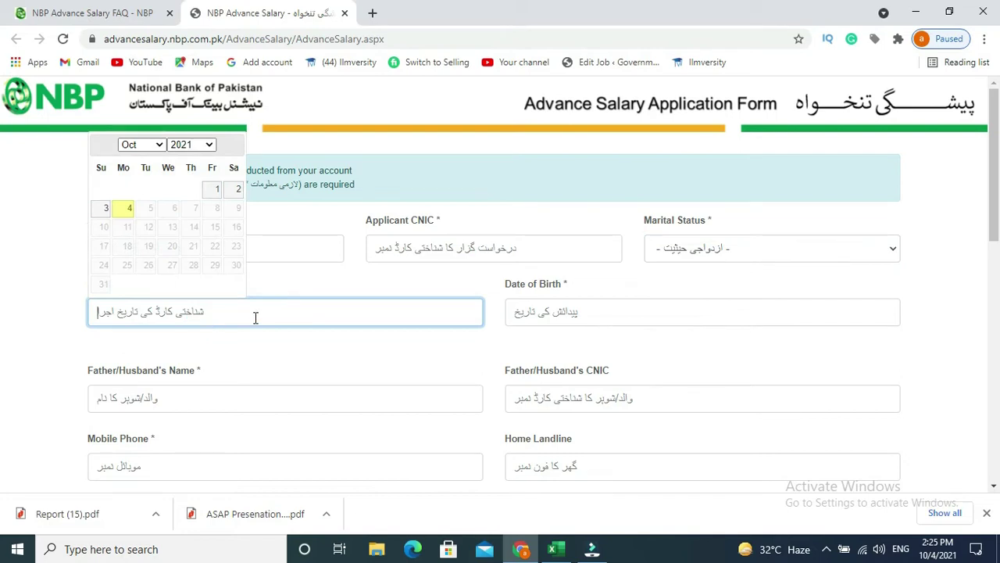
pyautogui.click(557, 317)
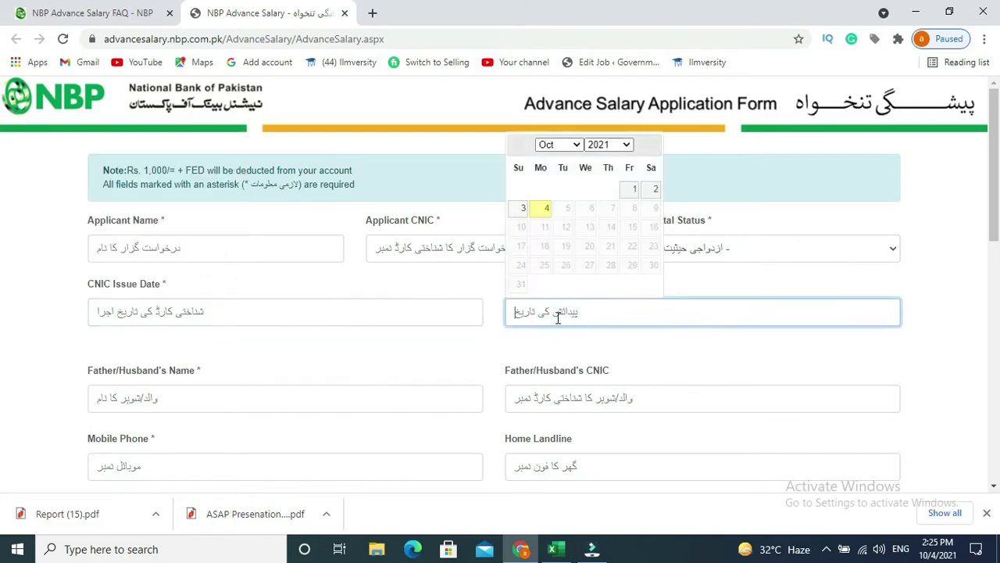
pyautogui.click(243, 397)
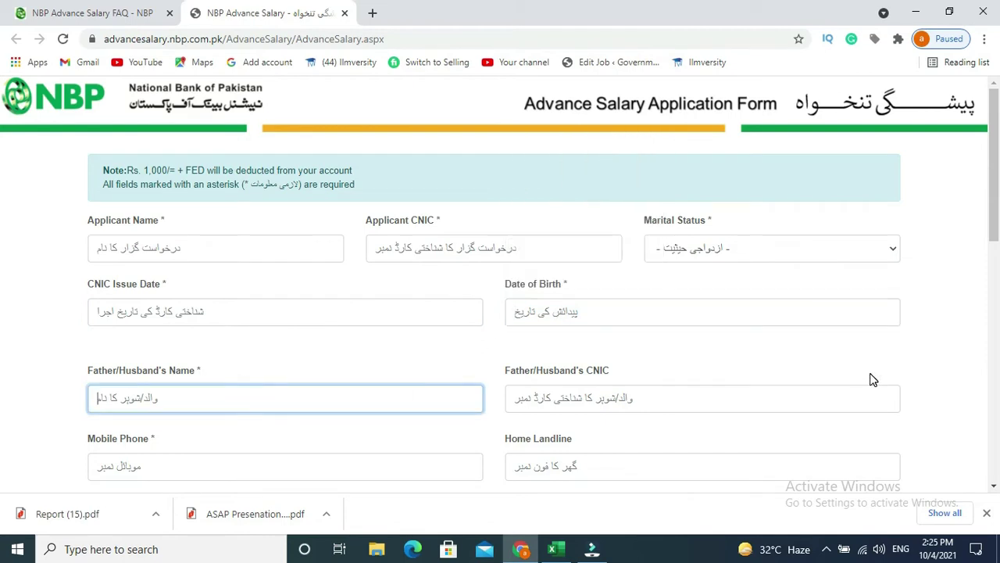
pyautogui.moveTo(994, 227); pyautogui.dragTo(997, 292)
pyautogui.click(740, 197)
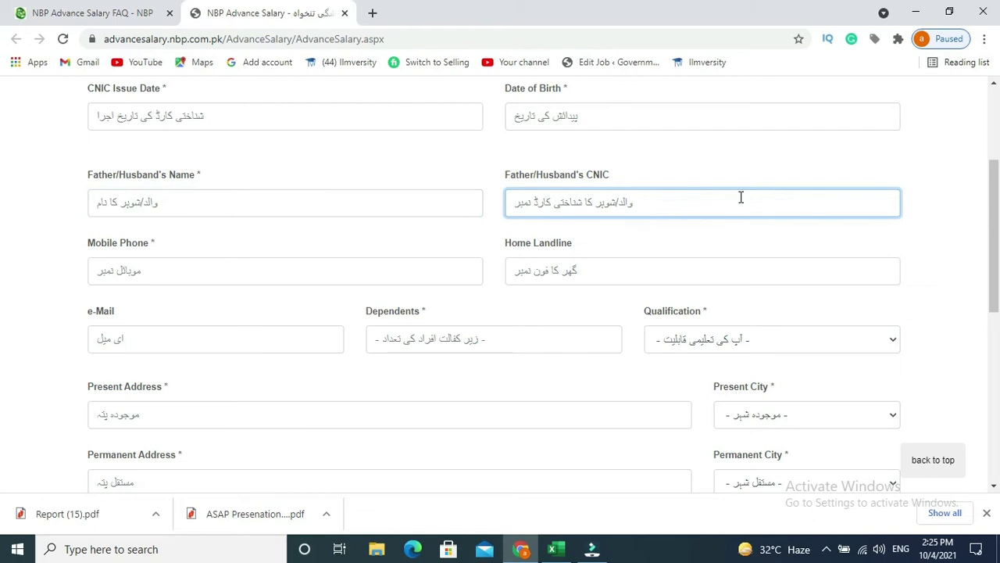
# Step: Examine the form's mobile phone, home landline, e-mail, dependents, present address and permanent address fields
pyautogui.click(363, 267)
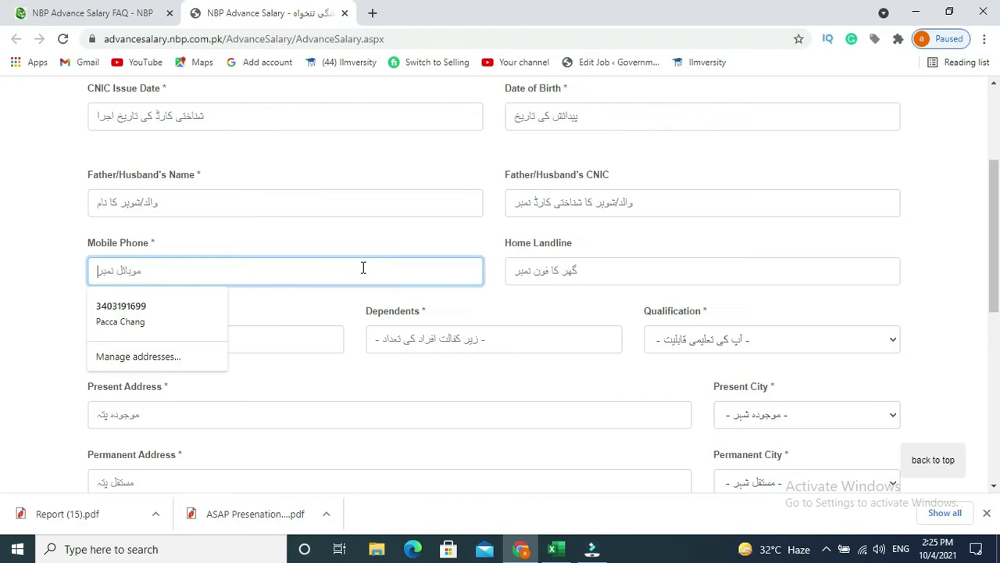
pyautogui.press('Tab')
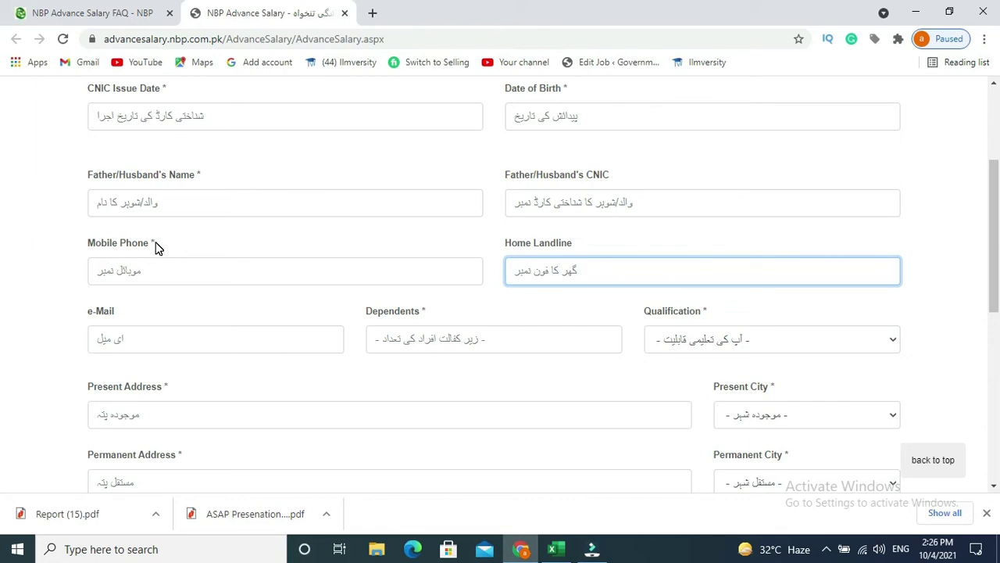
pyautogui.press('Tab')
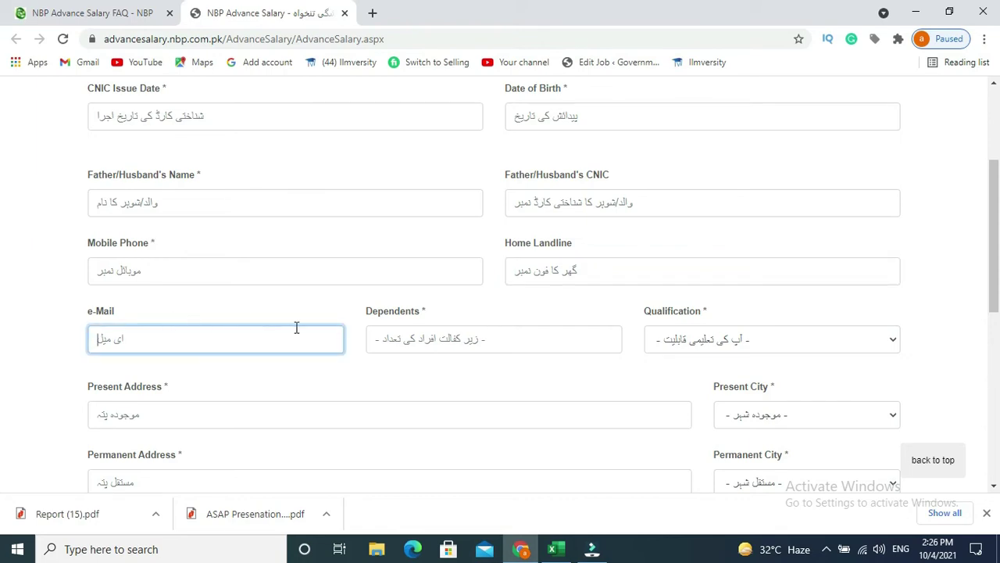
pyautogui.click(444, 344)
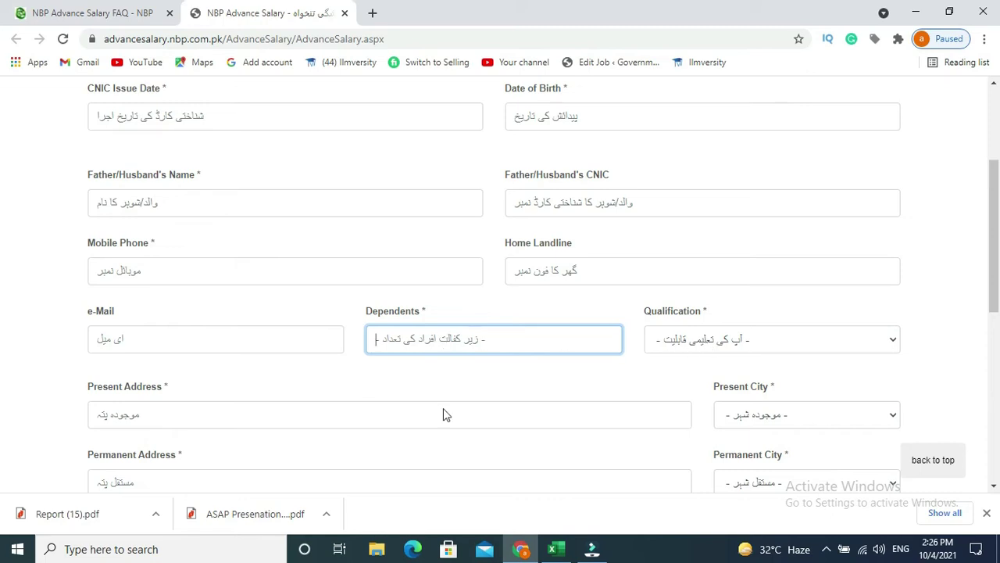
pyautogui.click(300, 418)
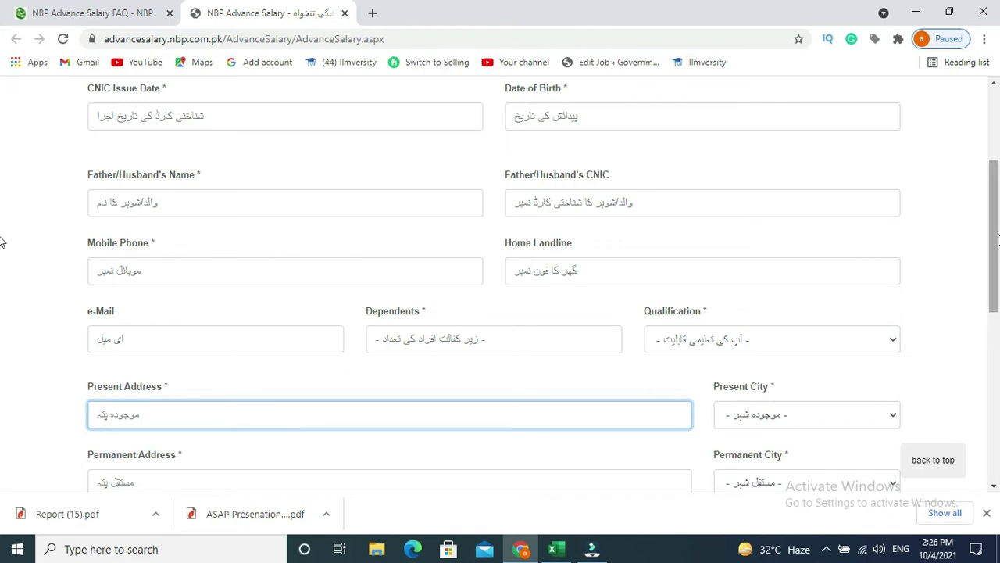
pyautogui.scroll(-3, 898, 266)
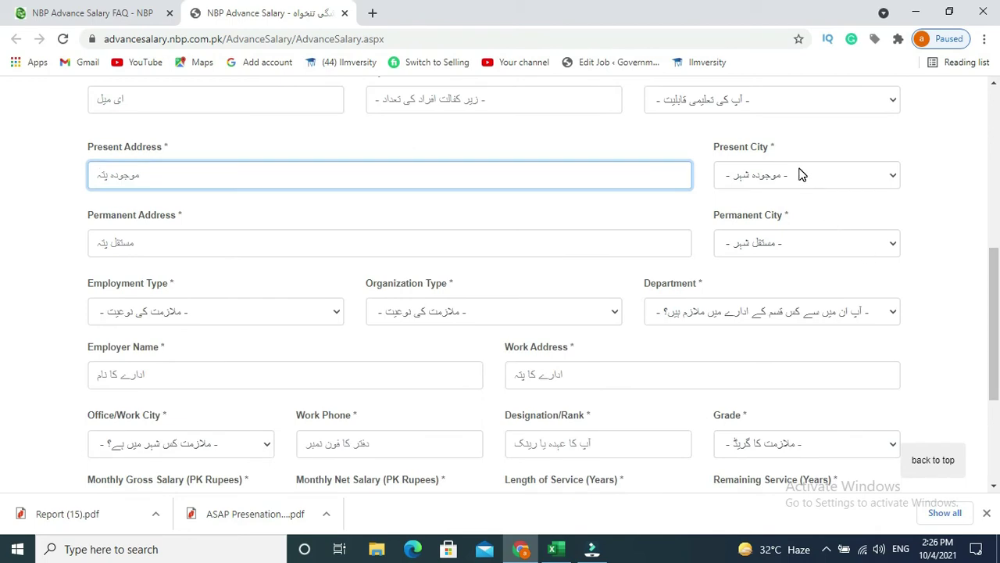
pyautogui.click(352, 242)
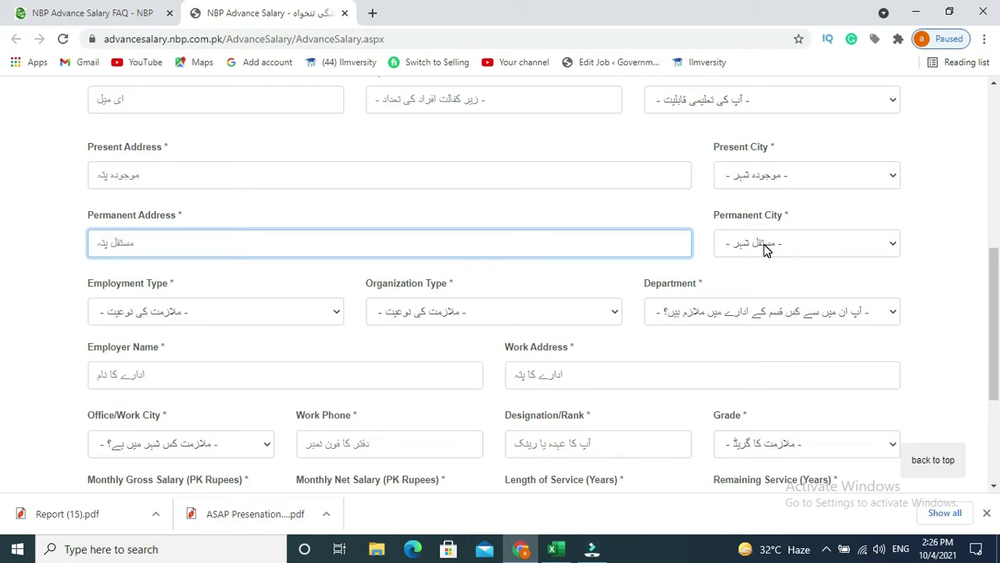
# Step: Review the employment type, organization type and department choices, plus the employer name and work address fields
pyautogui.click(289, 312)
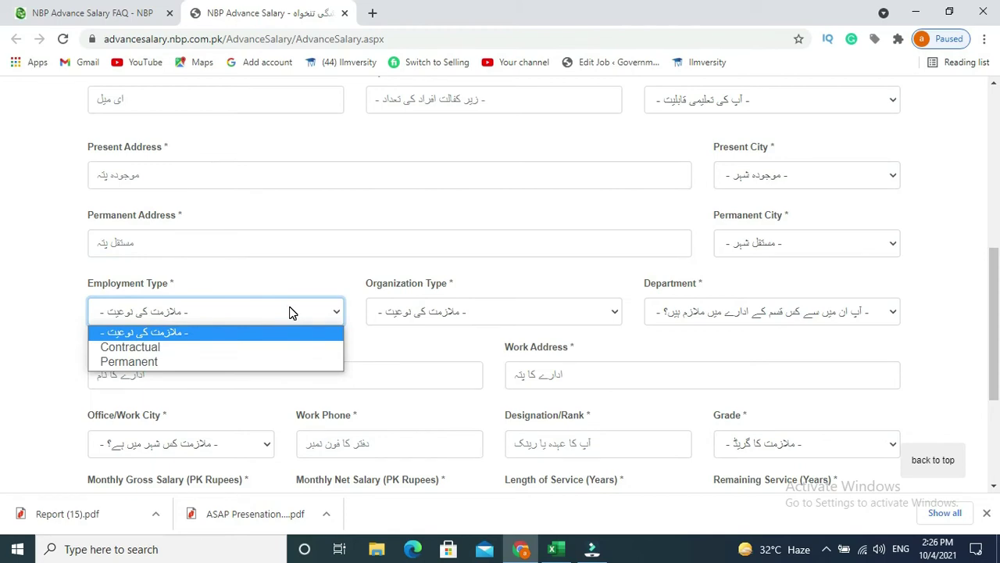
pyautogui.click(431, 316)
pyautogui.click(431, 316)
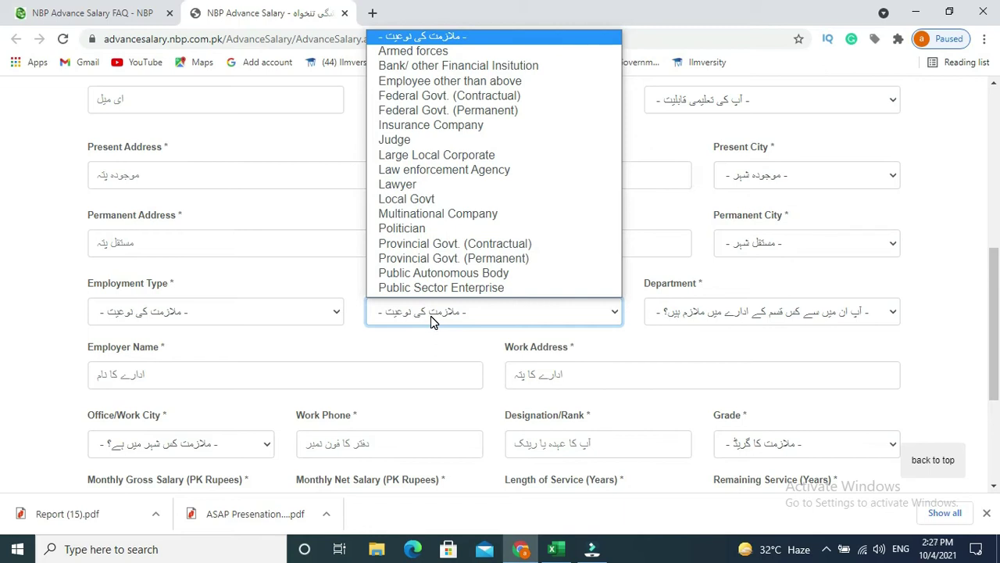
pyautogui.click(663, 315)
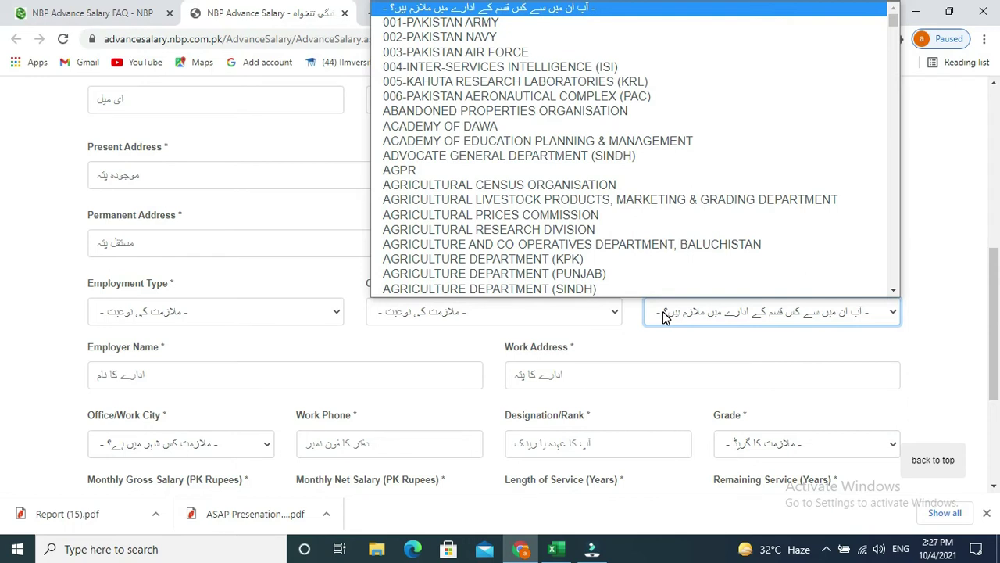
pyautogui.click(240, 376)
pyautogui.click(240, 377)
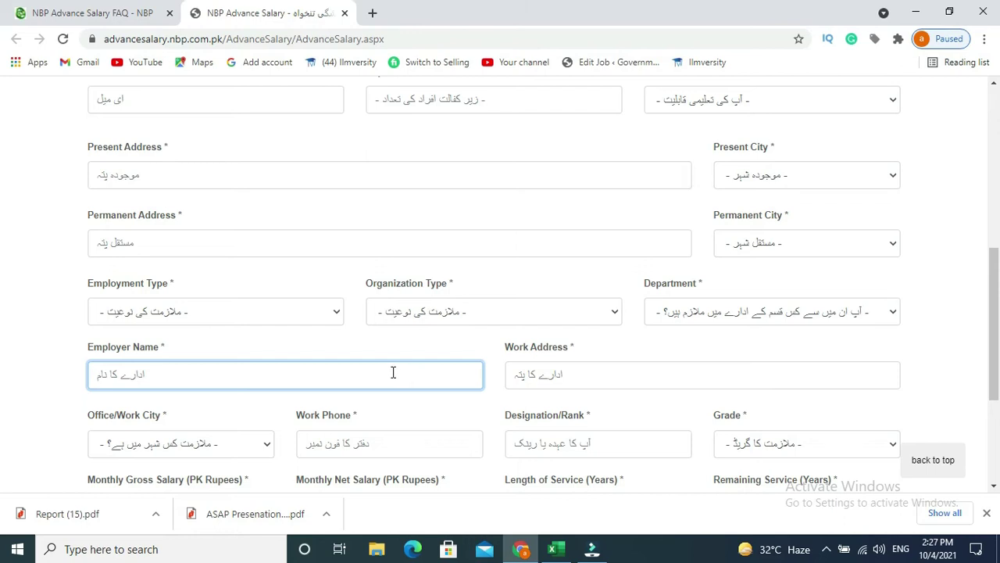
pyautogui.click(570, 374)
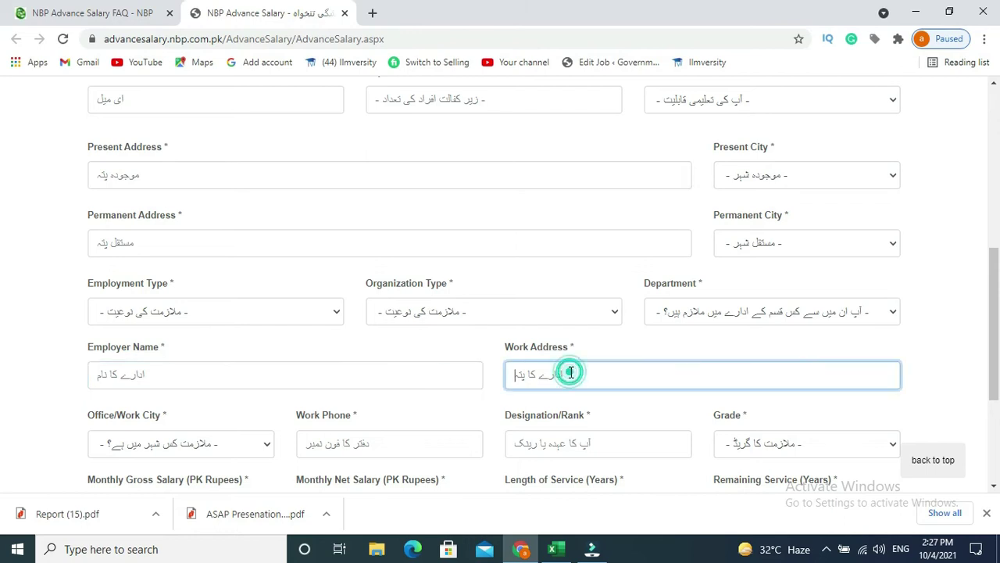
# Step: Review the work phone, designation, grade options, monthly gross and net salary, length of service and remaining service fields
pyautogui.moveTo(987, 260); pyautogui.dragTo(998, 344)
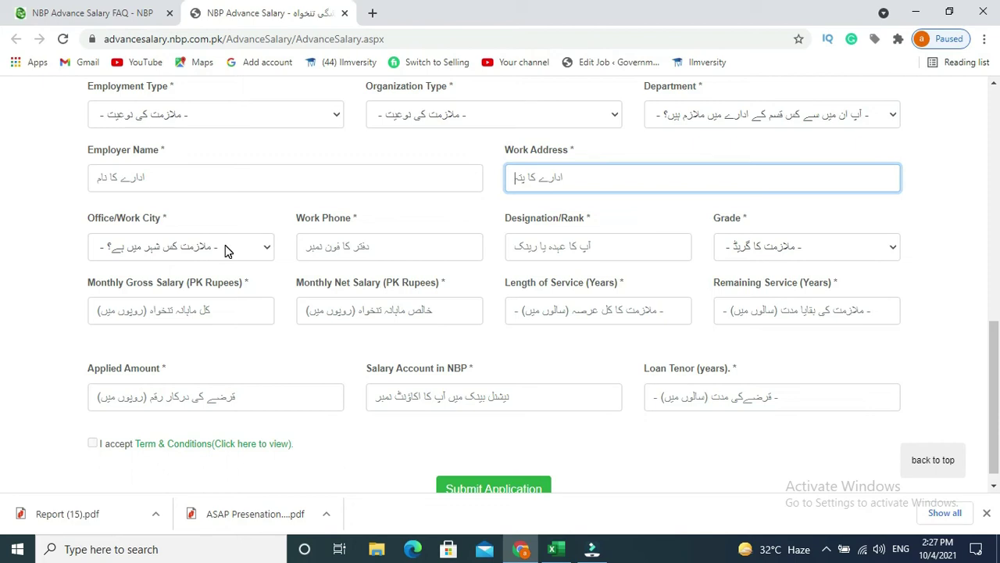
pyautogui.click(351, 246)
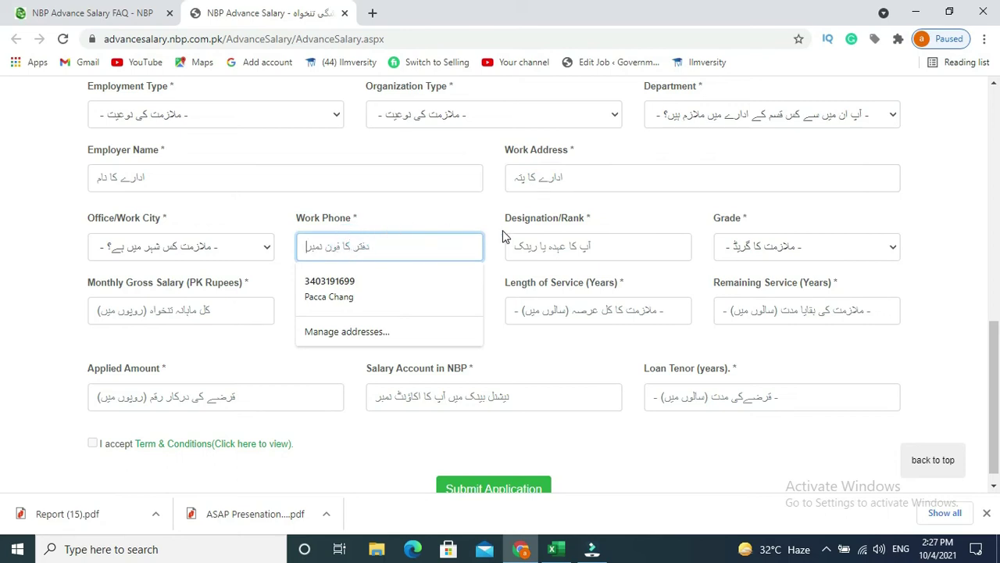
pyautogui.click(568, 246)
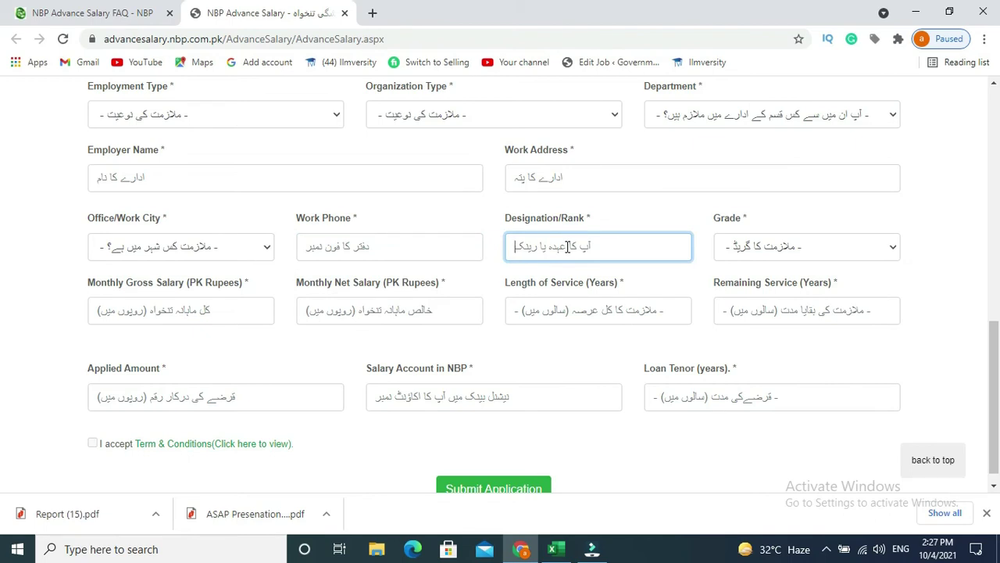
pyautogui.click(791, 249)
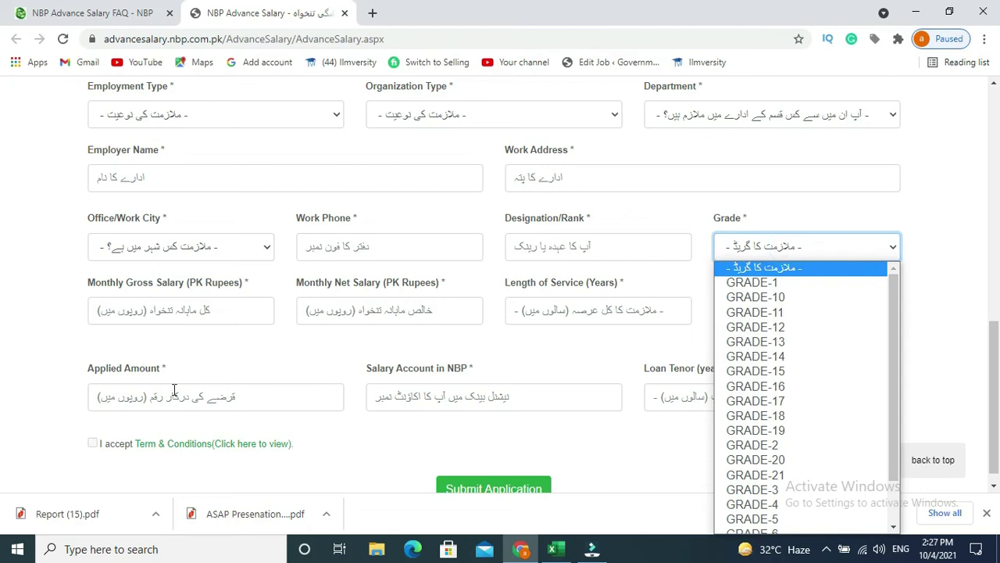
pyautogui.click(134, 314)
pyautogui.click(134, 314)
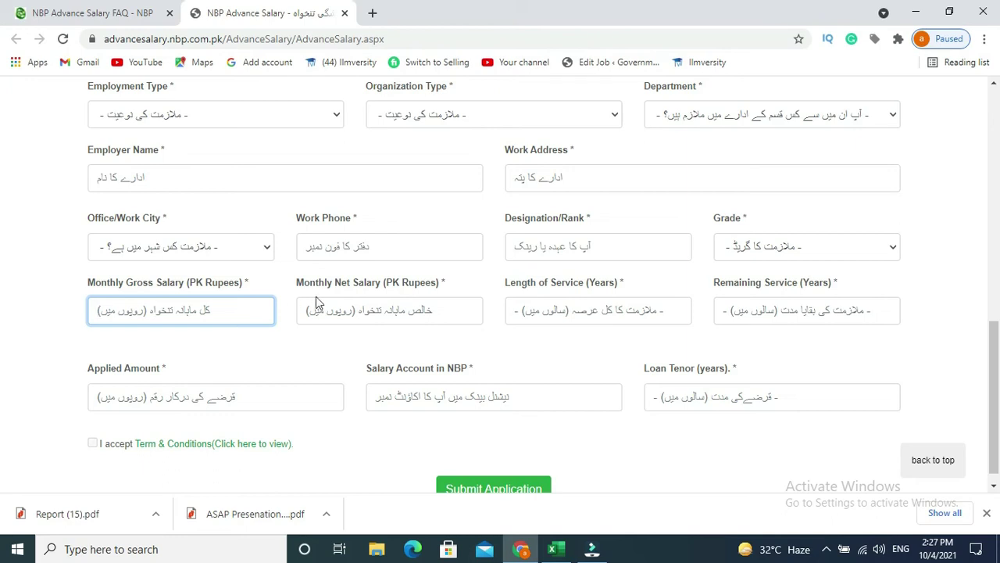
pyautogui.click(350, 310)
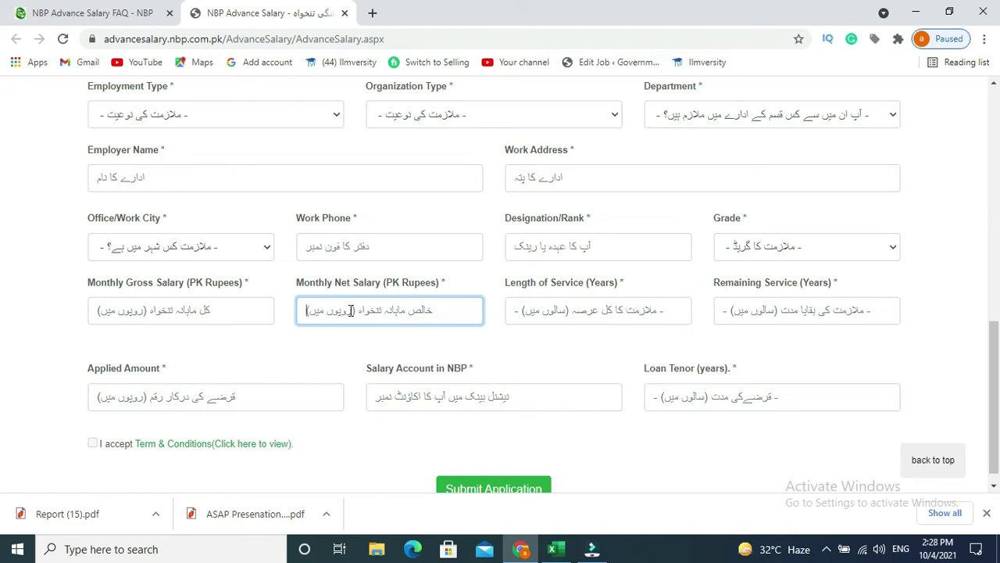
pyautogui.click(552, 310)
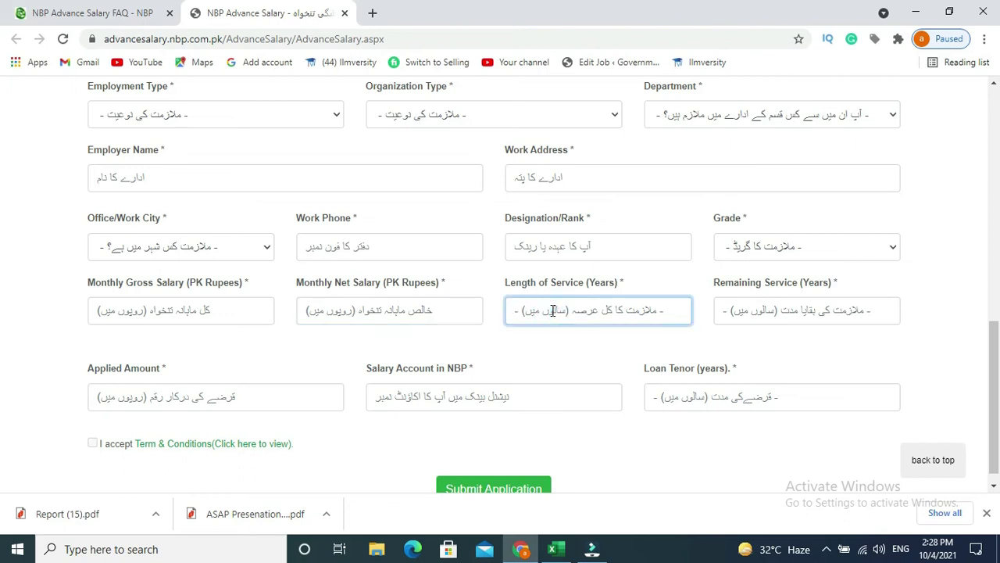
pyautogui.click(793, 309)
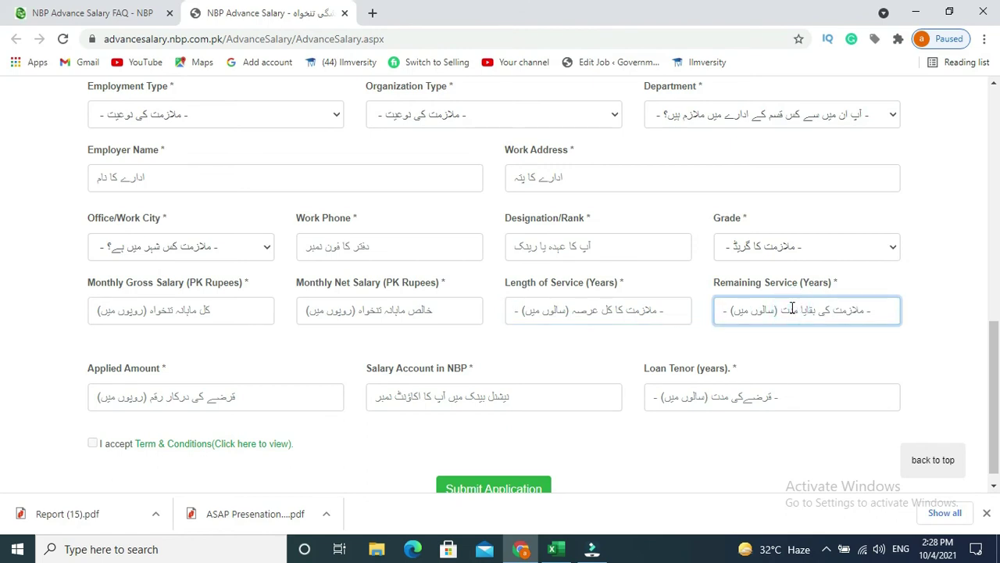
# Step: Examine the applied amount and NBP salary account fields, and the form's ending with the terms and submission option
pyautogui.click(270, 392)
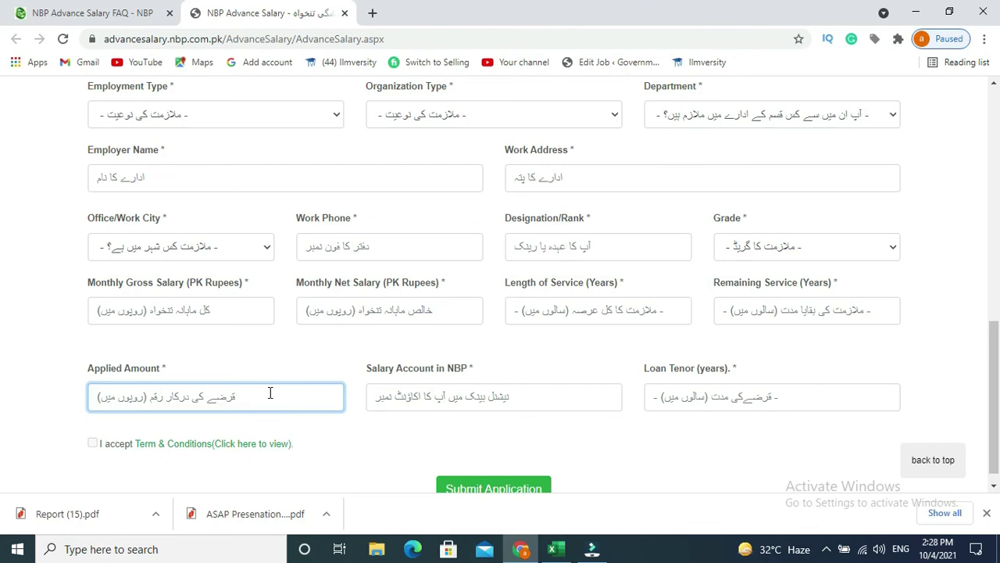
pyautogui.click(464, 400)
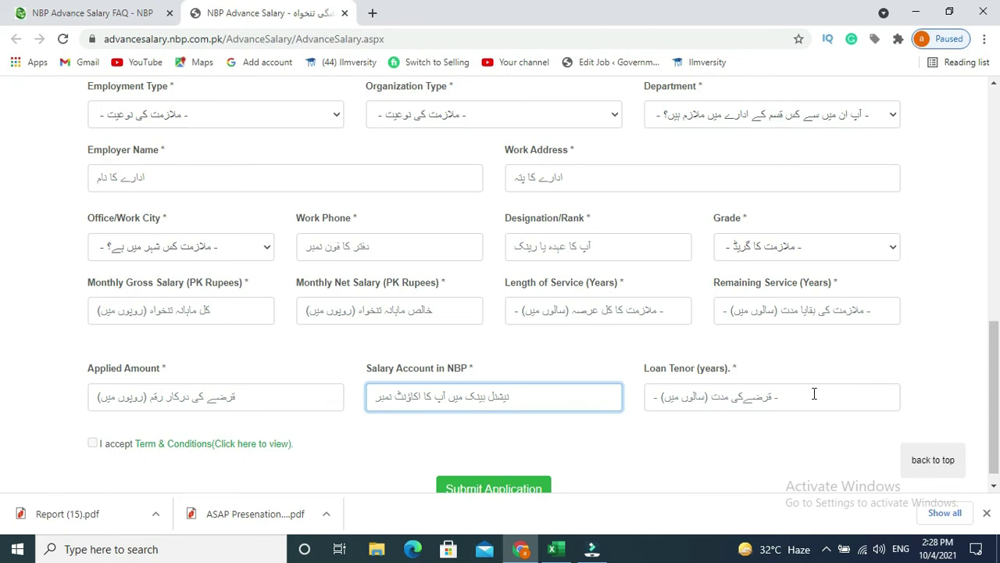
pyautogui.scroll(-1, 989, 383)
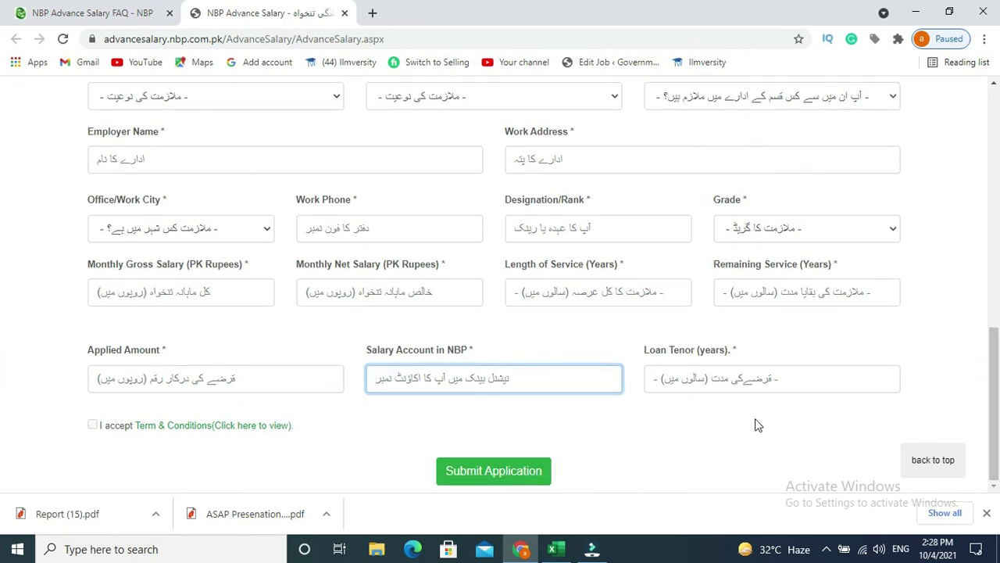